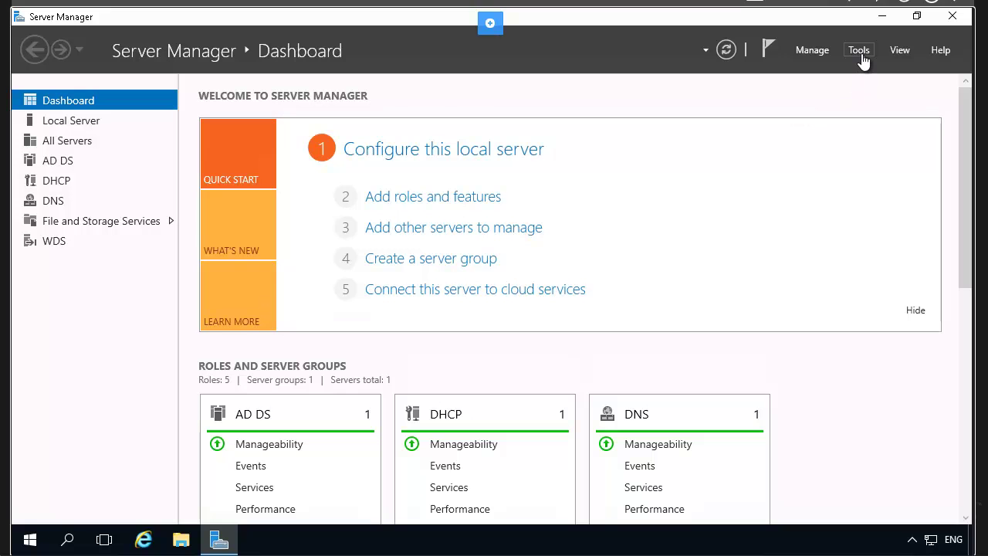
Launch DHCP from Server Manager Tools, expand plabdc01 > IPv4, maximize it and widen the tree pane.
click(859, 52)
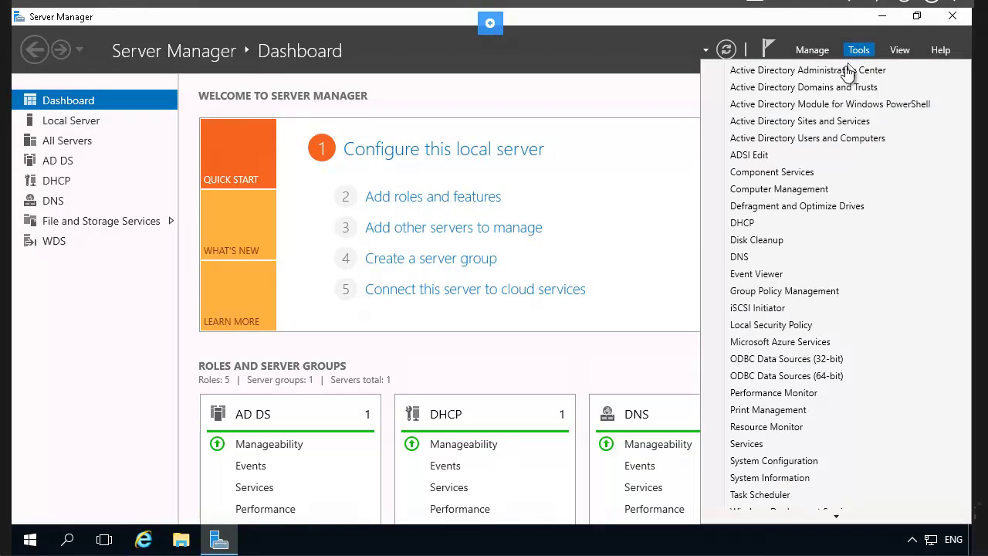
click(741, 223)
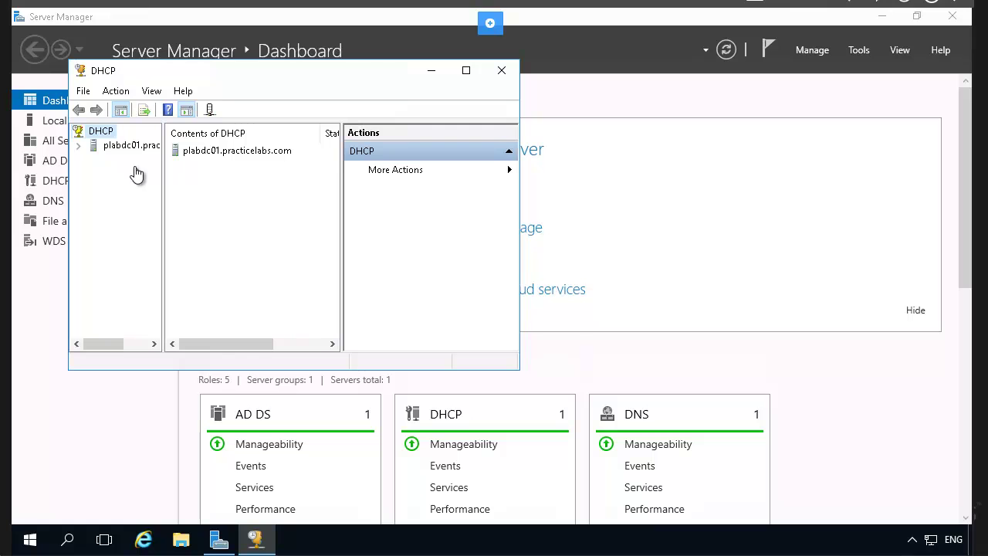
click(79, 147)
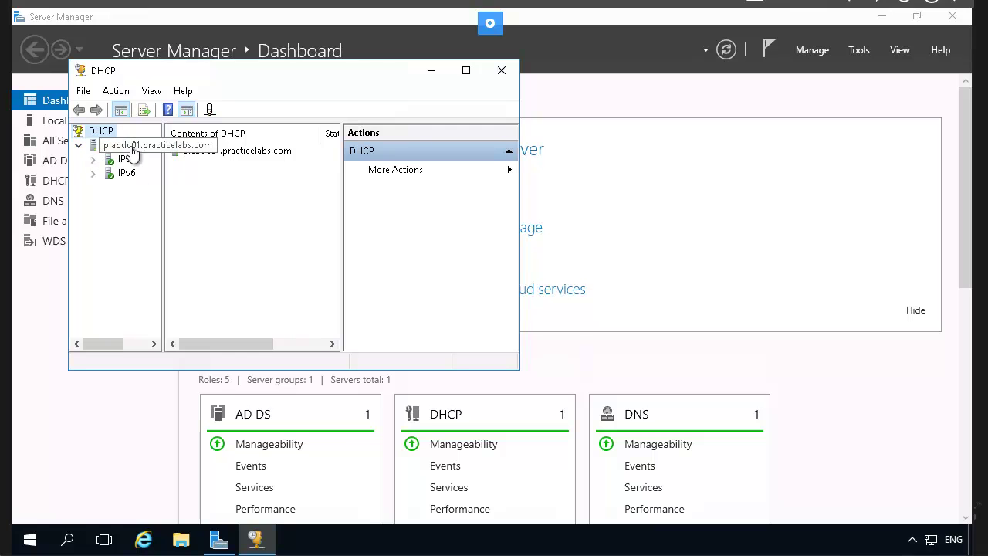
click(94, 161)
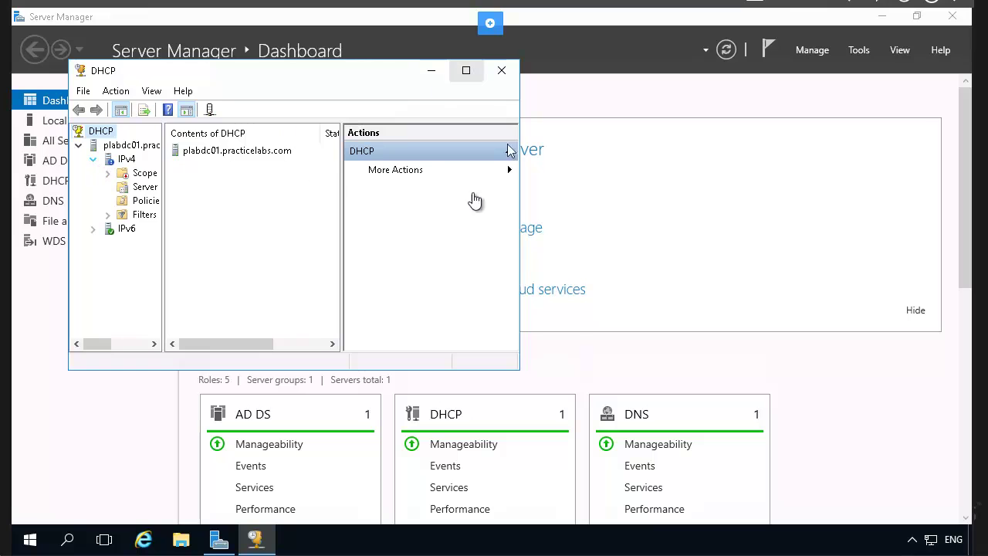
click(466, 70)
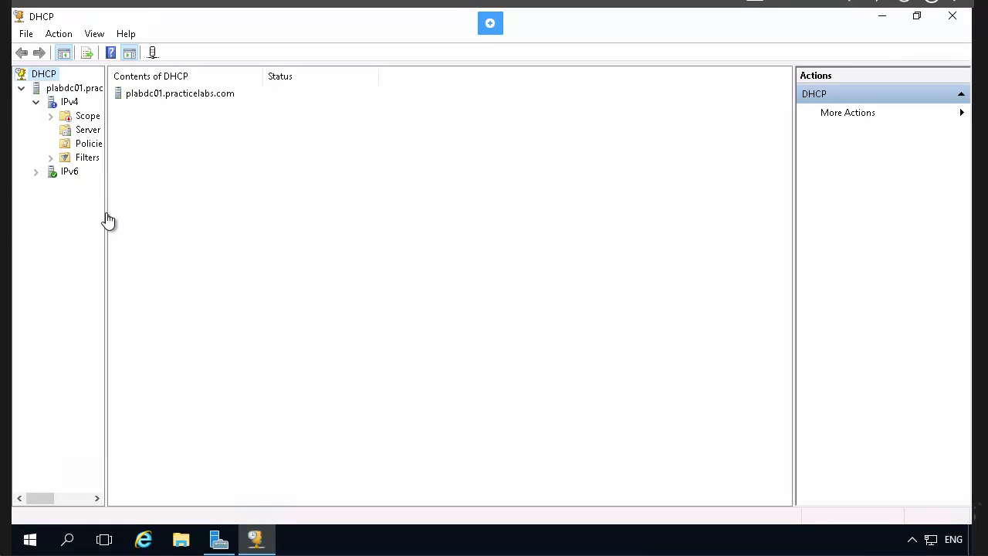
drag(108, 220, 199, 234)
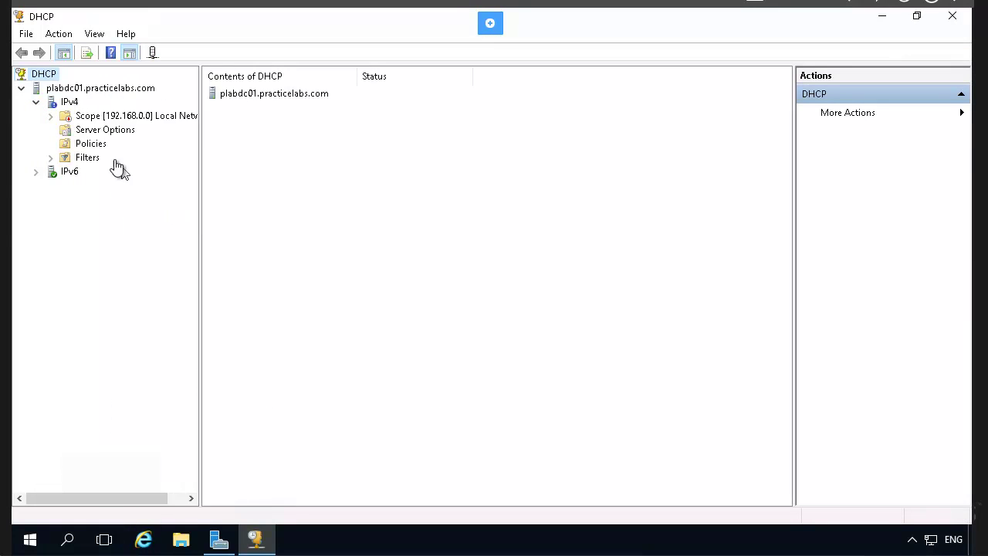
Expand the 192.168.0.0 scope and view its properties: range 192.168.0.200–192.168.0.209, 8-day lease.
right_click(140, 117)
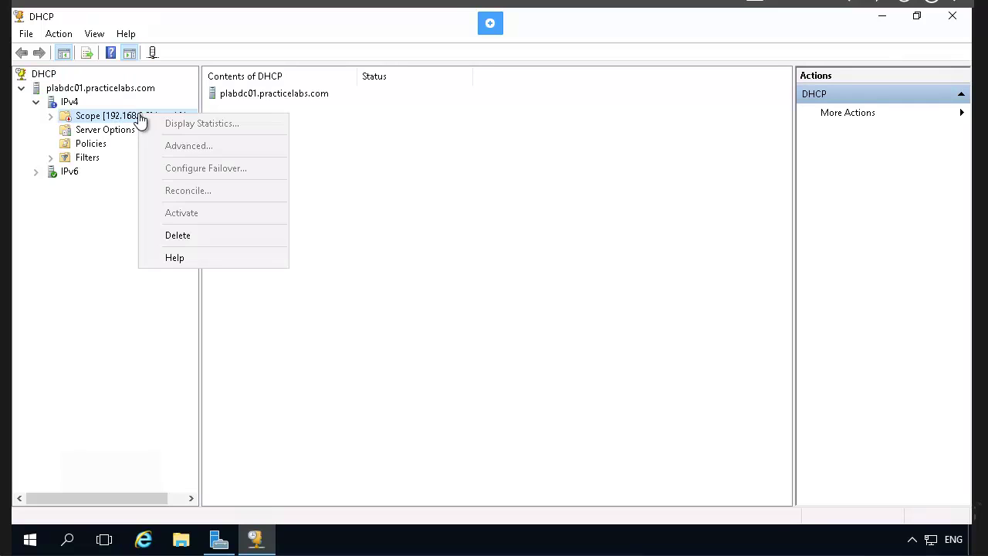
click(51, 117)
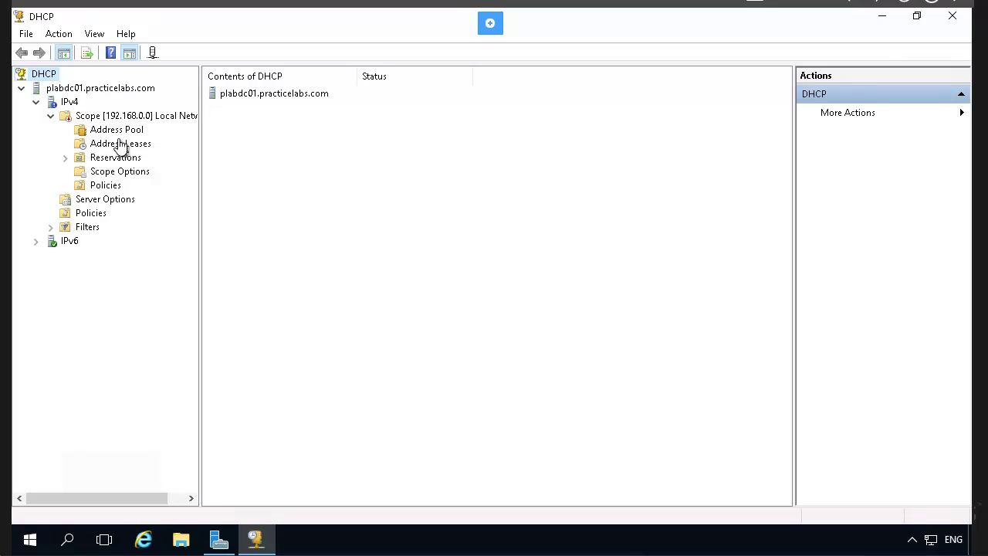
right_click(122, 118)
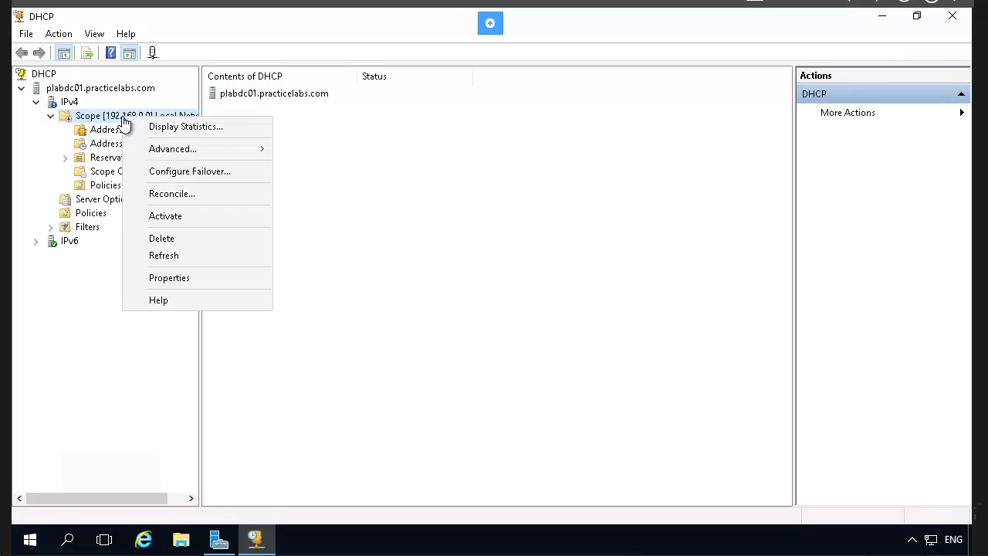
click(185, 280)
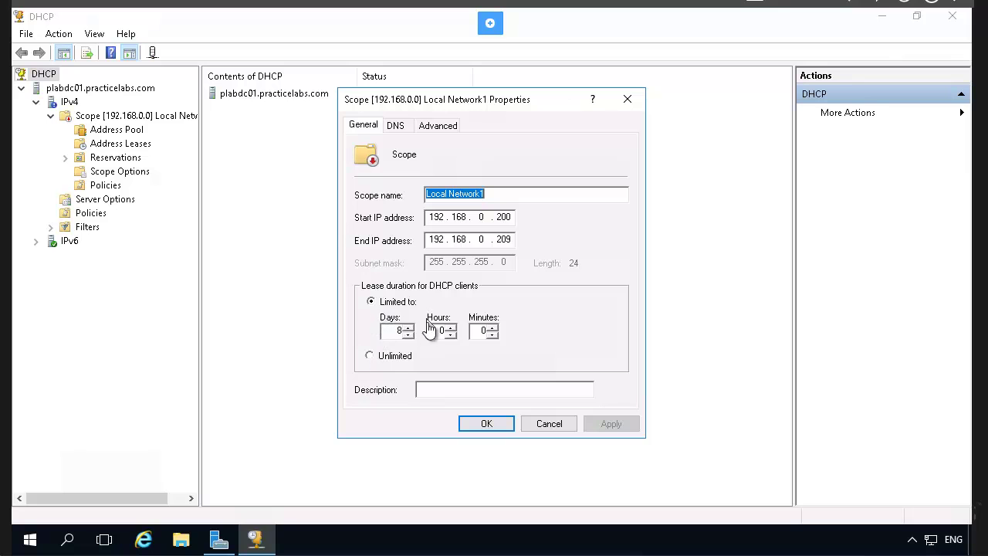
Review the scope's DNS and Advanced settings, cancel unchanged, and check its empty Address Leases list.
click(398, 125)
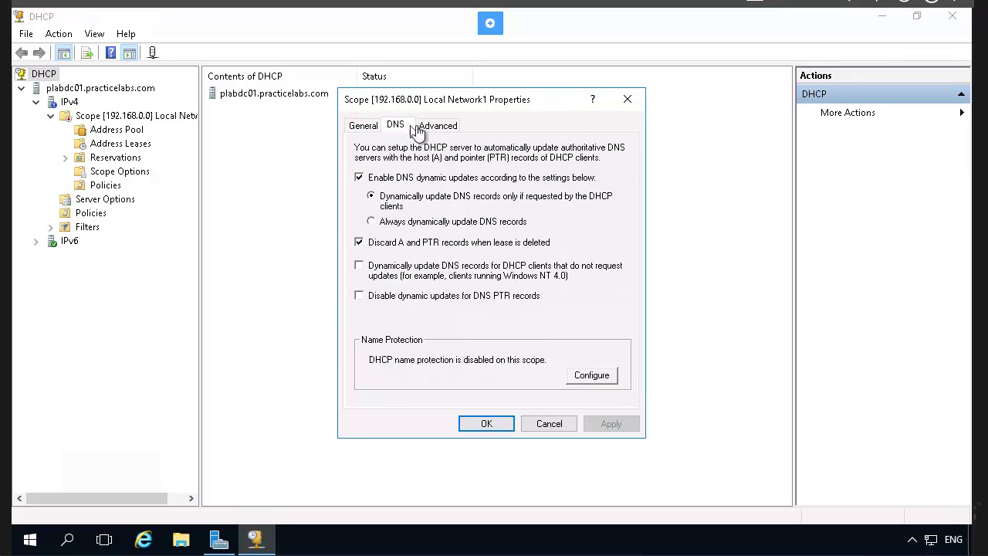
click(437, 128)
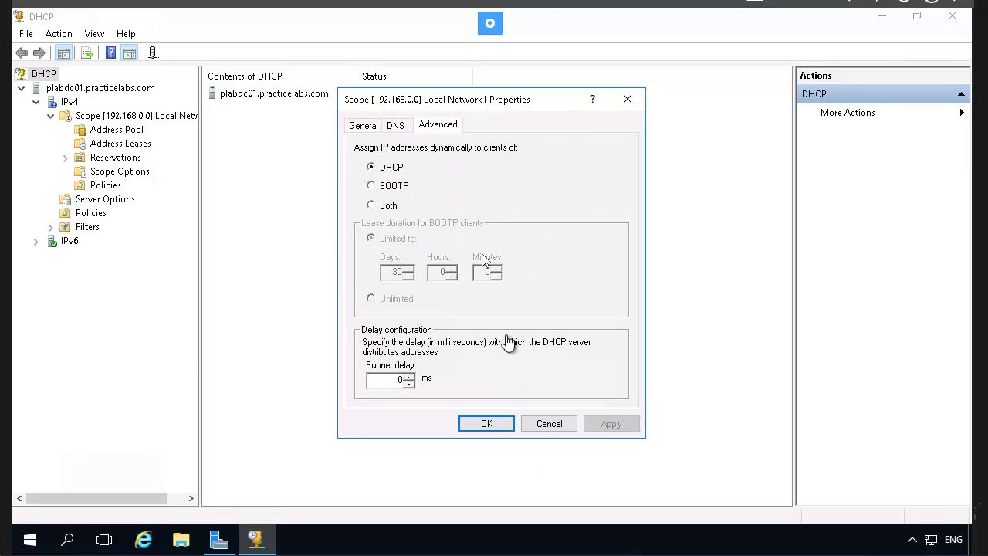
click(547, 426)
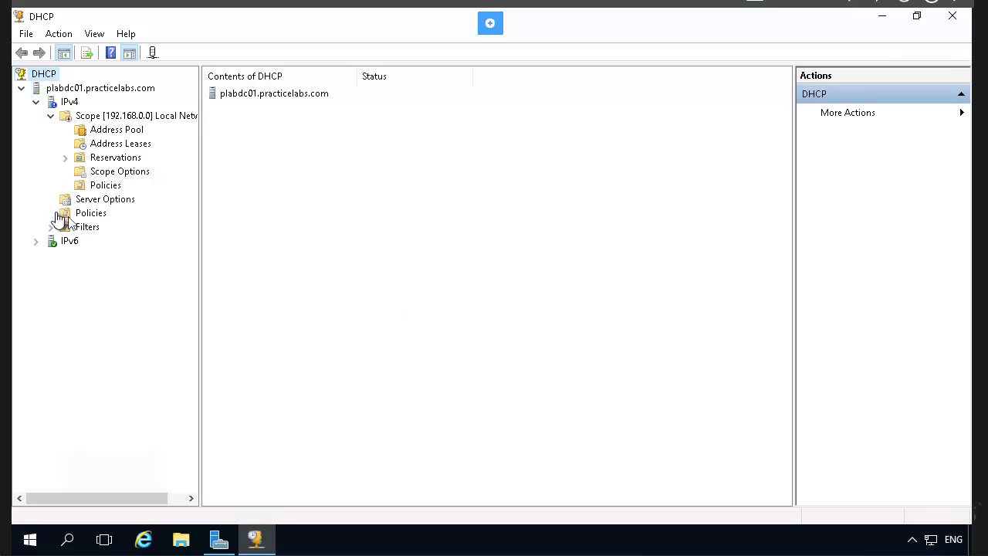
click(108, 145)
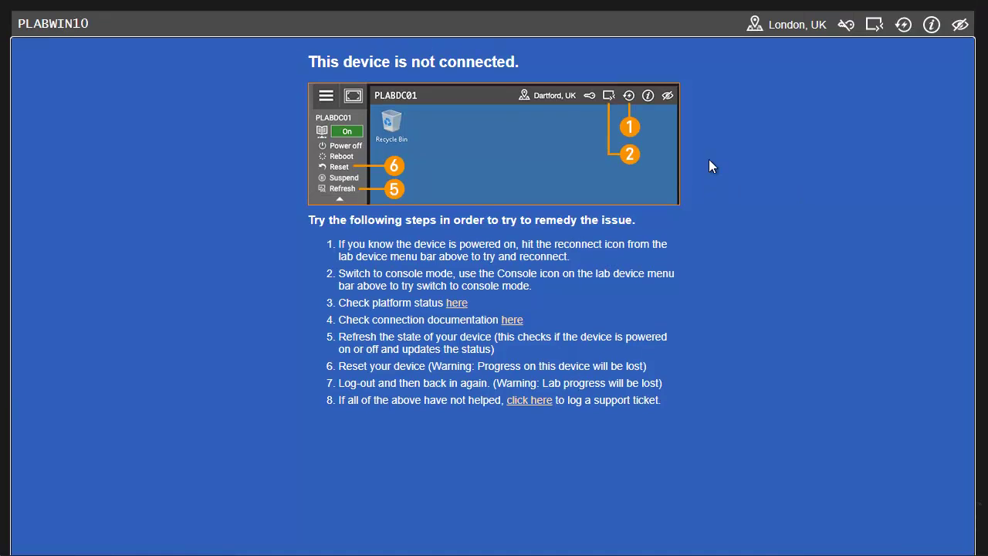
Reconnect to PLABWIN10 and sign in with the administrator password.
click(903, 24)
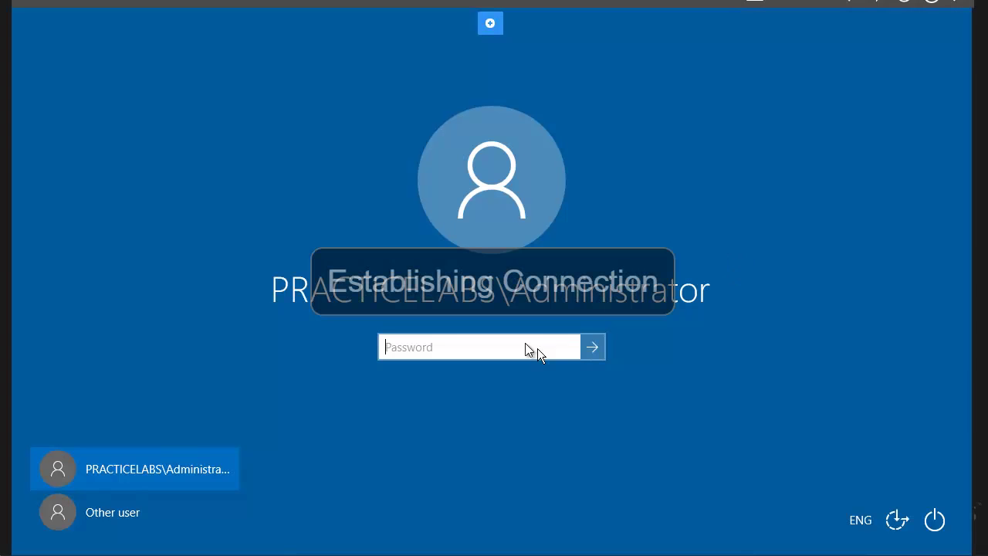
text(Pass)
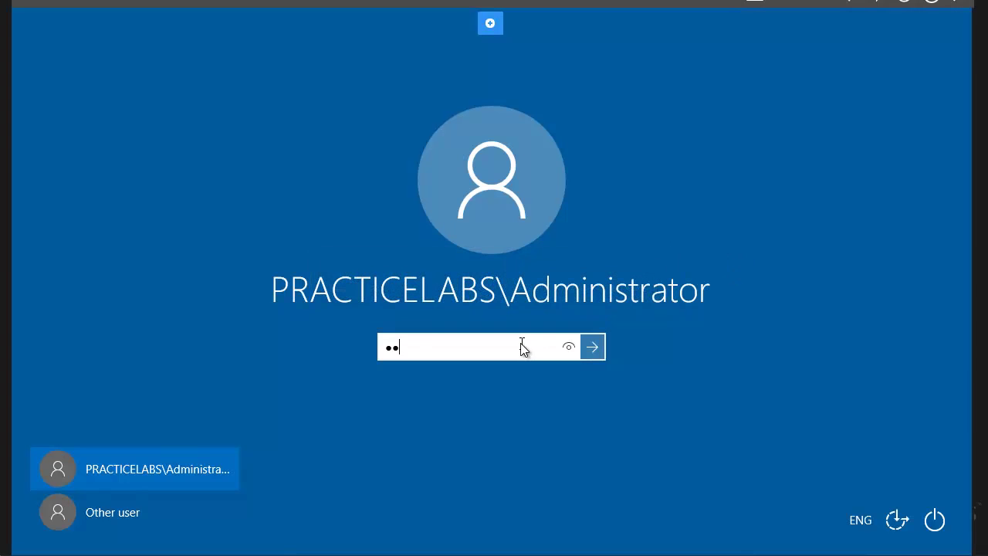
text(w0rd)
key(Return)
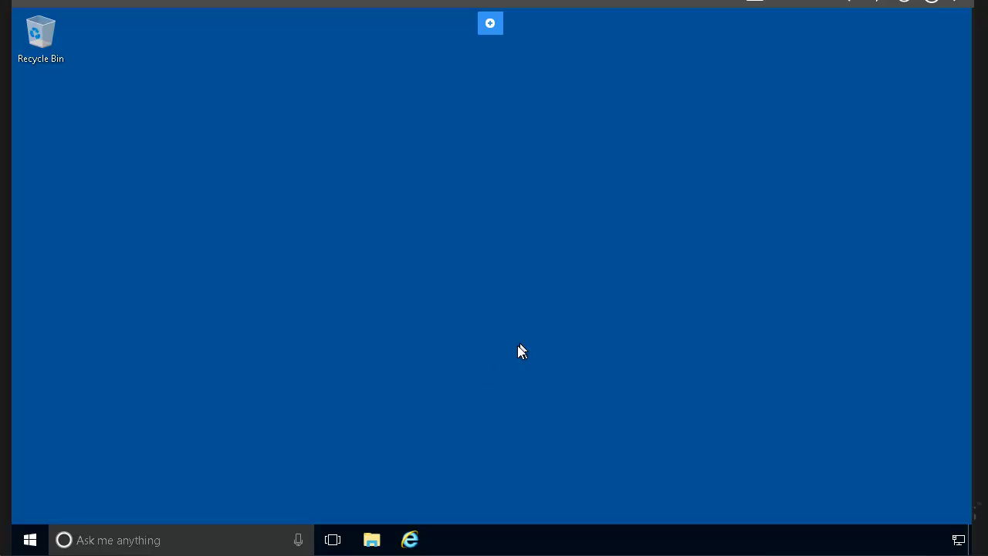
Search for cmd and launch Command Prompt on the Windows 10 client.
click(223, 539)
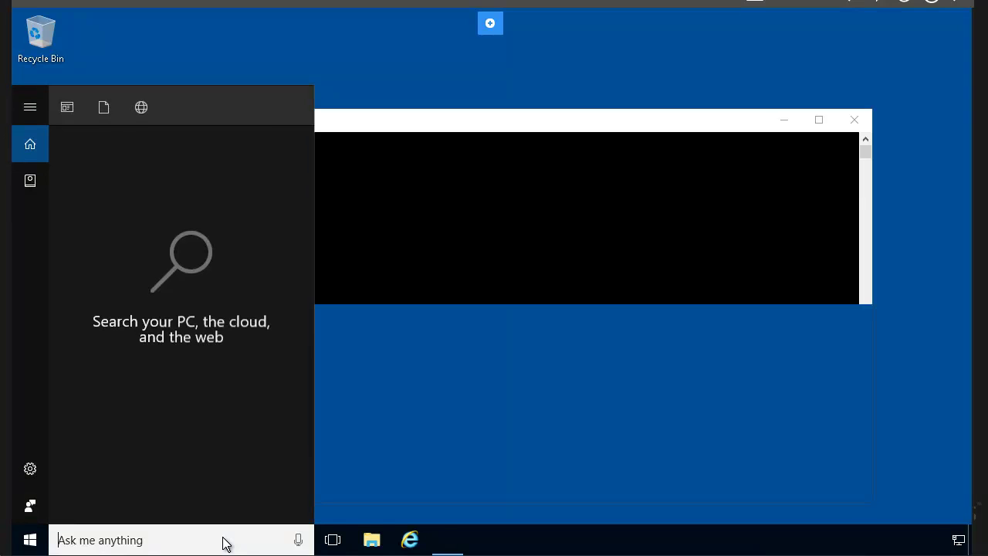
text(cmd)
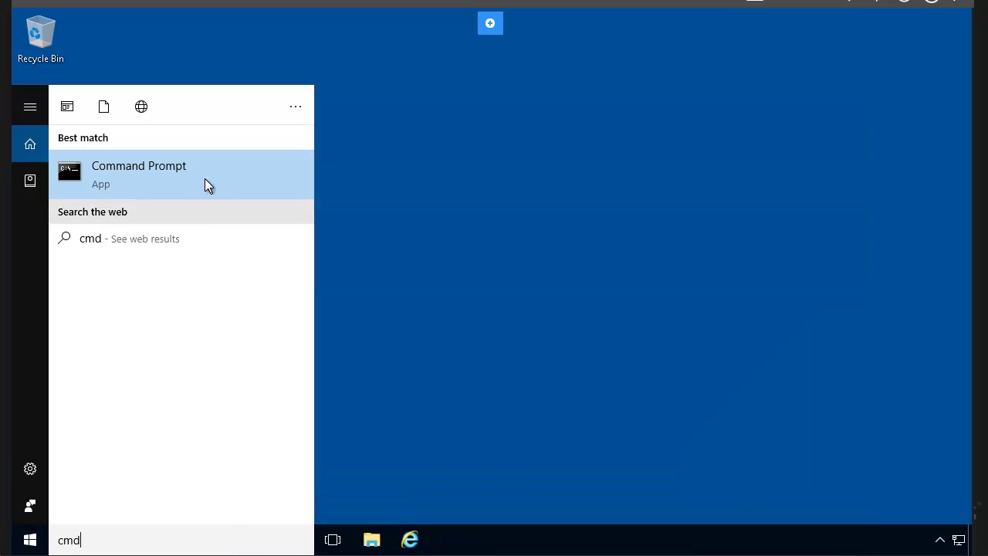
click(204, 178)
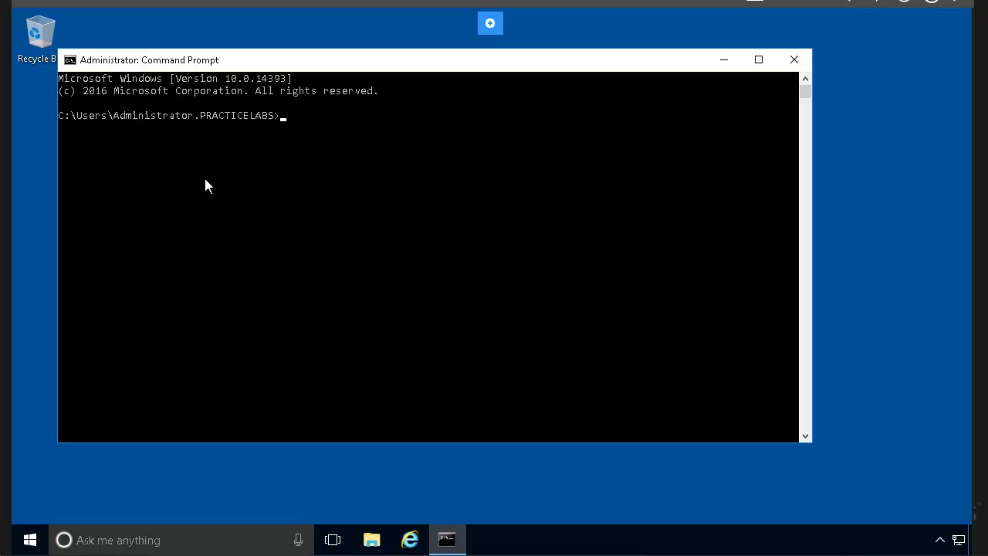
Run ipconfig /all in Command Prompt, correcting the typos in the command.
text(ipcofni)
key(BackSpace)
key(BackSpace)
key(BackSpace)
text(nifg)
key(BackSpace)
key(BackSpace)
key(BackSpace)
text(fig /all)
key(Return)
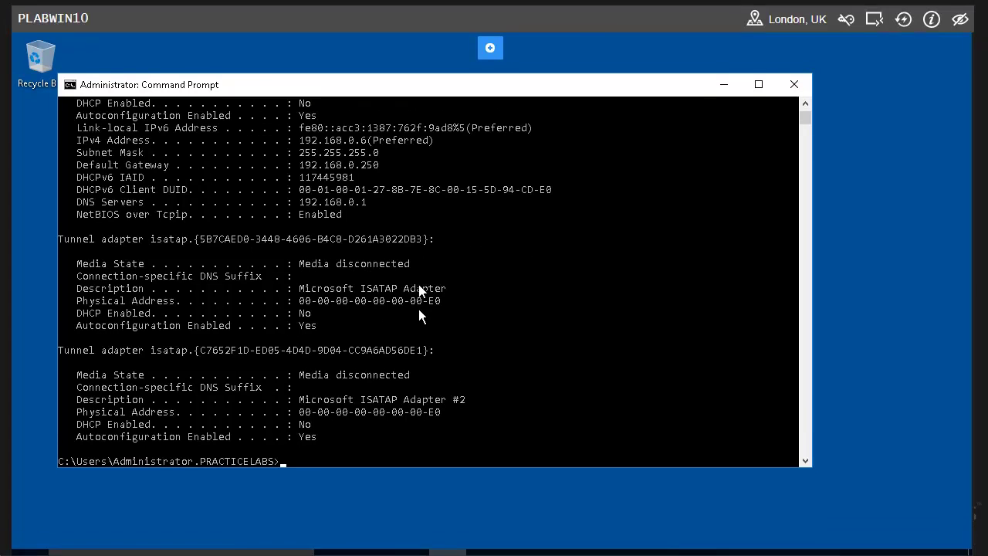
Review the output showing Ethernet at static 192.168.0.6 with DHCP disabled, then minimize the window.
scroll(418, 309, up, 8)
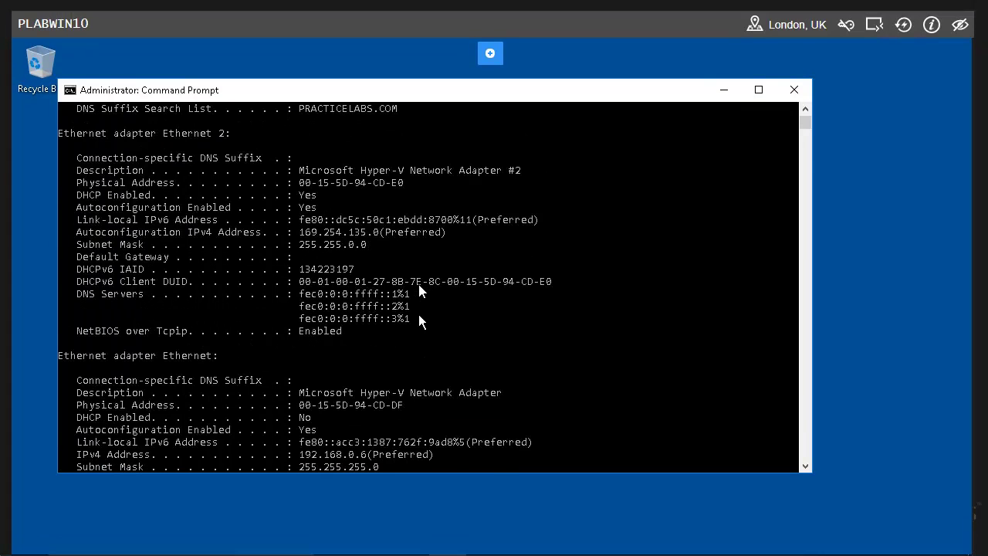
scroll(419, 321, up, 2)
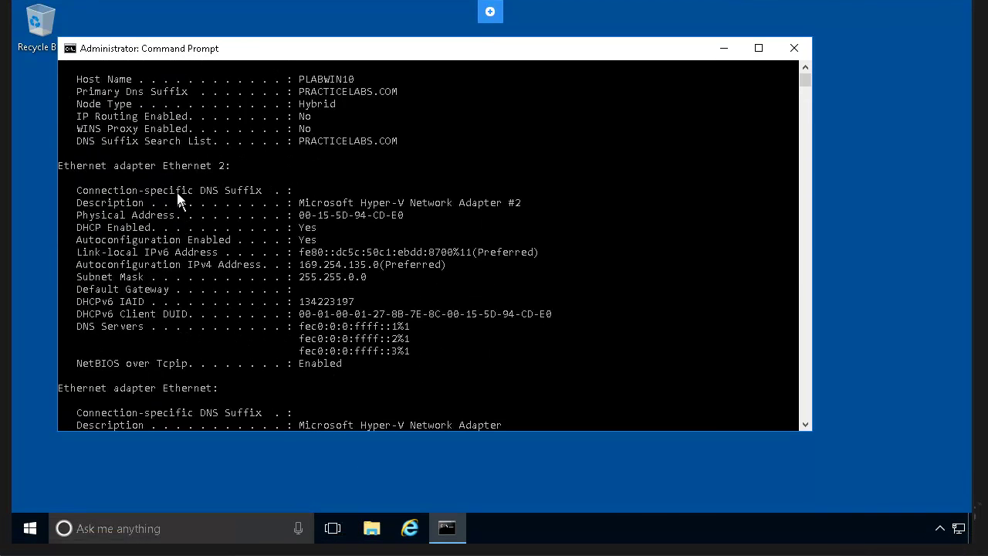
scroll(322, 253, down, 4)
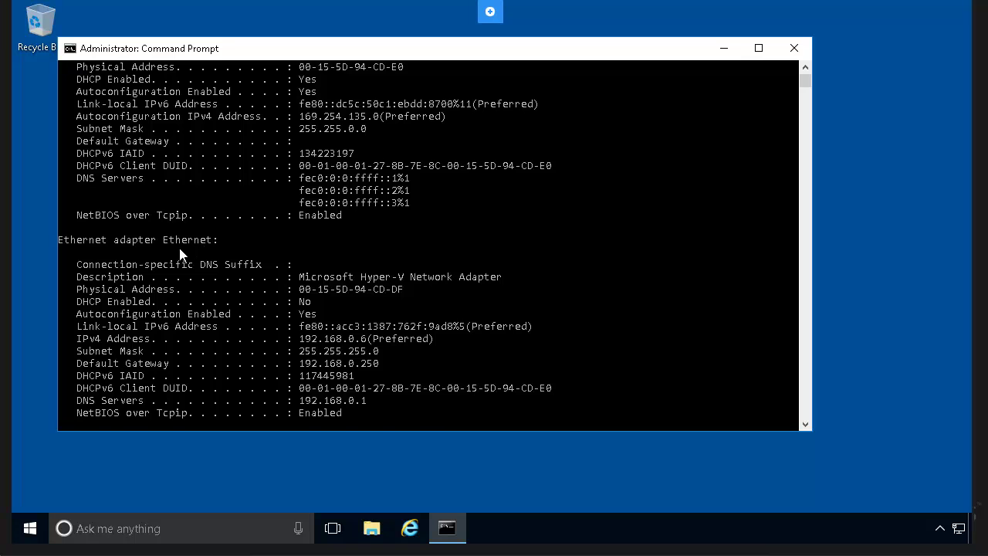
scroll(180, 254, down, 2)
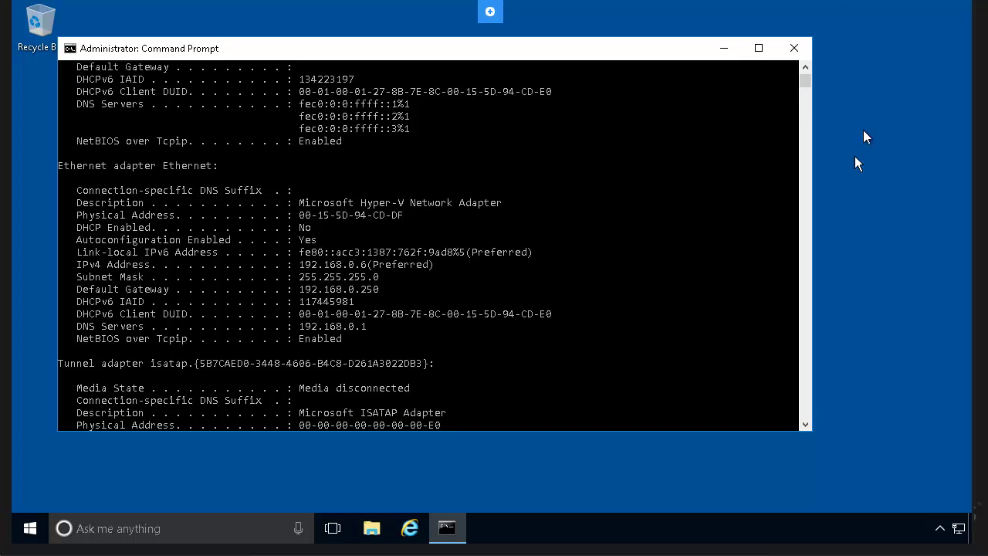
click(727, 47)
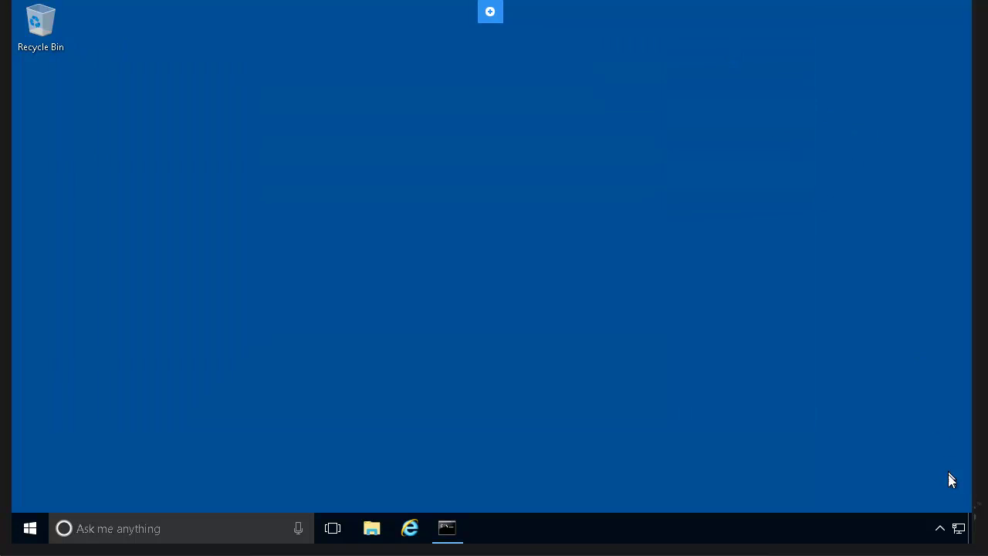
Open Ethernet's IPv4 properties (192.168.0.6, gateway 192.168.0.250, DNS 192.168.0.1) and restore Command Prompt alongside.
right_click(957, 528)
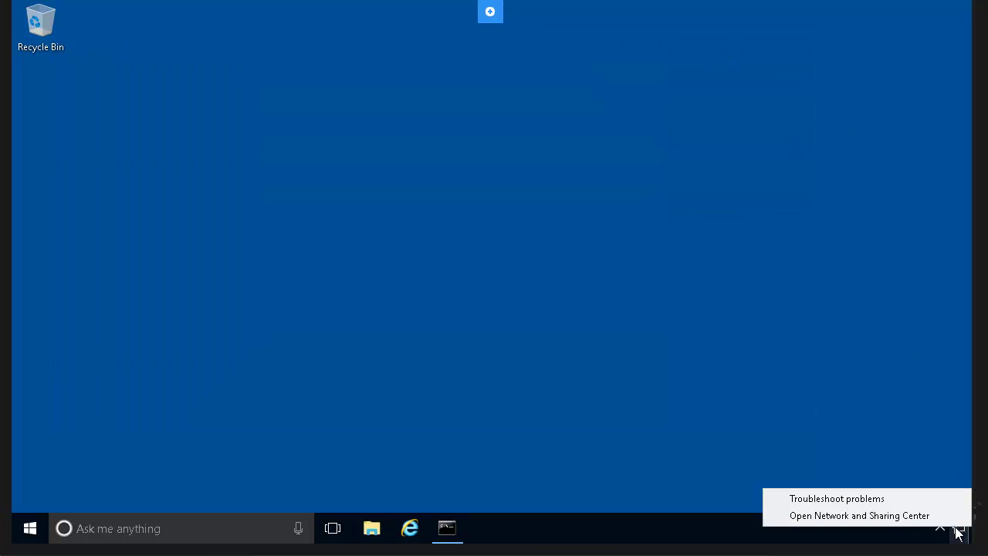
click(917, 515)
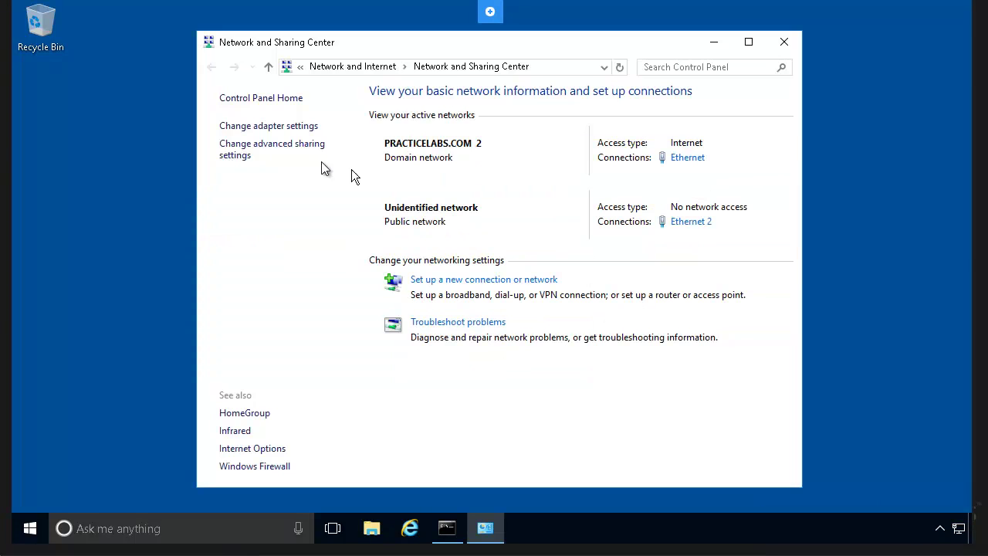
click(686, 158)
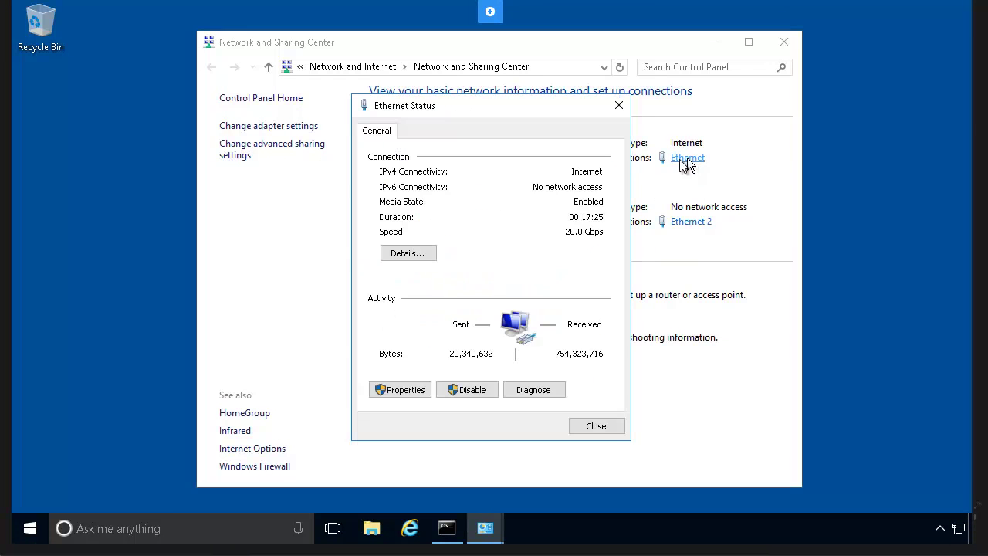
click(411, 389)
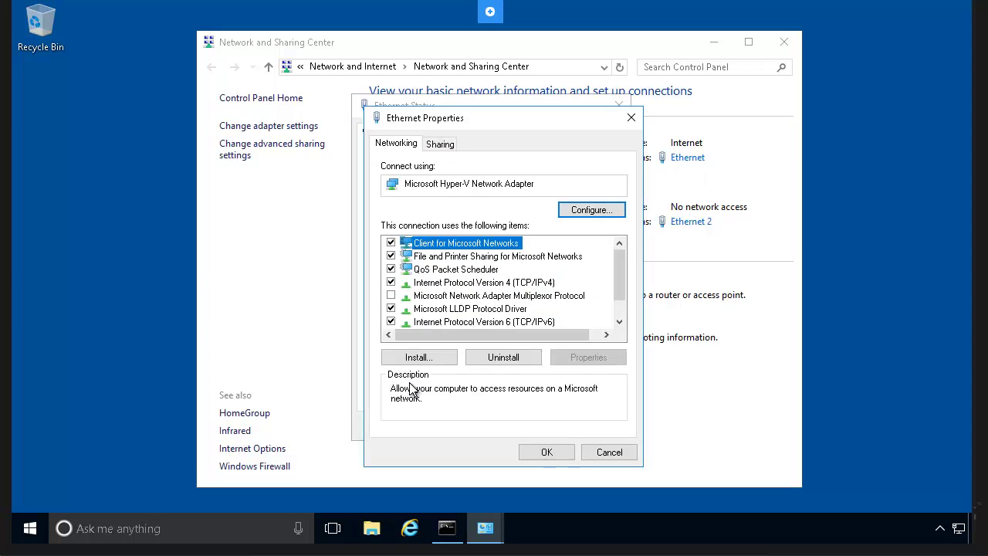
click(531, 285)
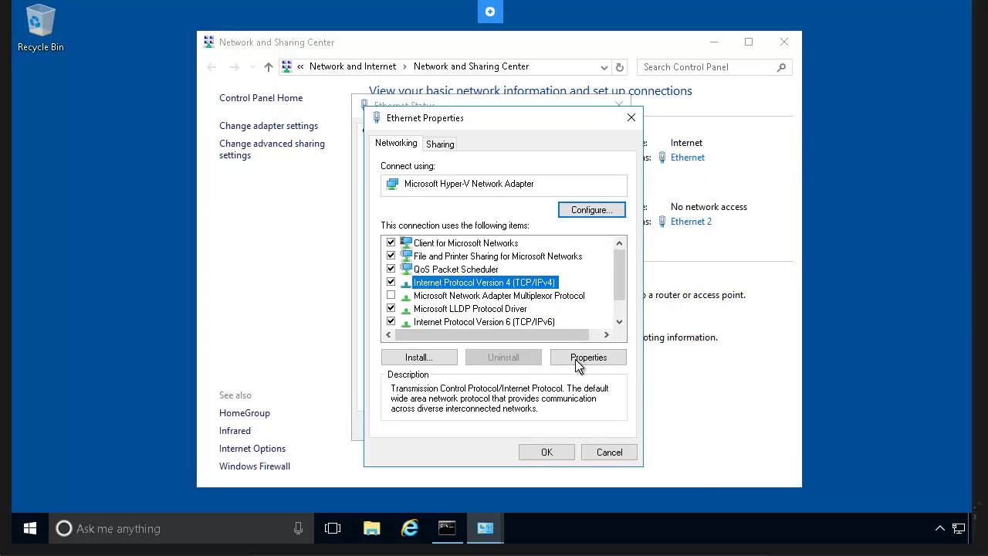
click(578, 357)
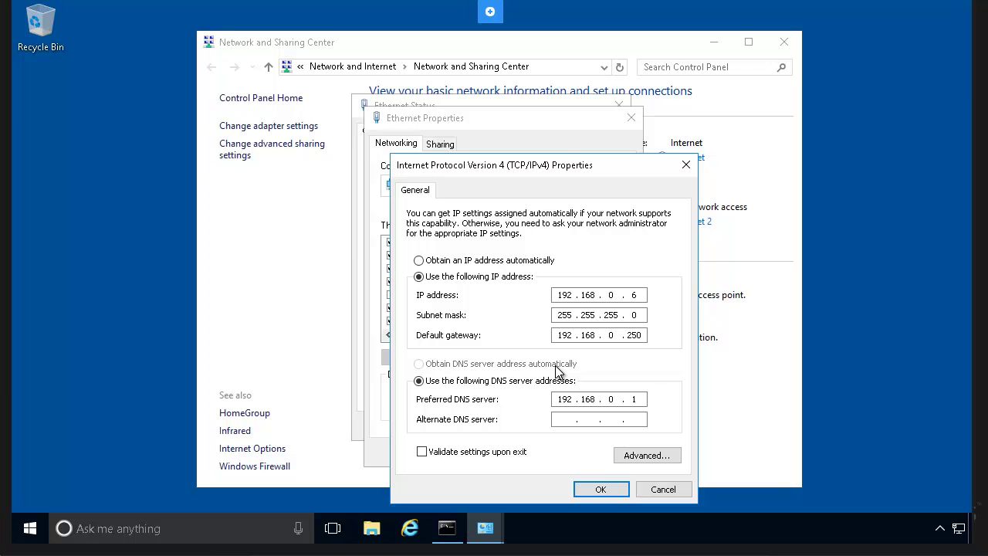
click(448, 531)
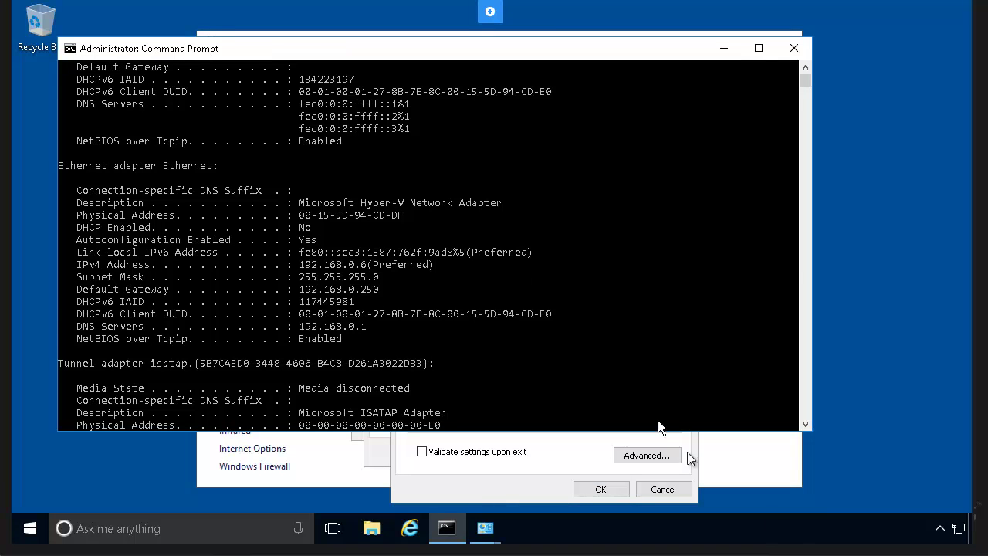
Check Ethernet 2's DHCP-enabled output, minimize Command Prompt, and close the Ethernet dialogs unchanged.
scroll(428, 247, up, 4)
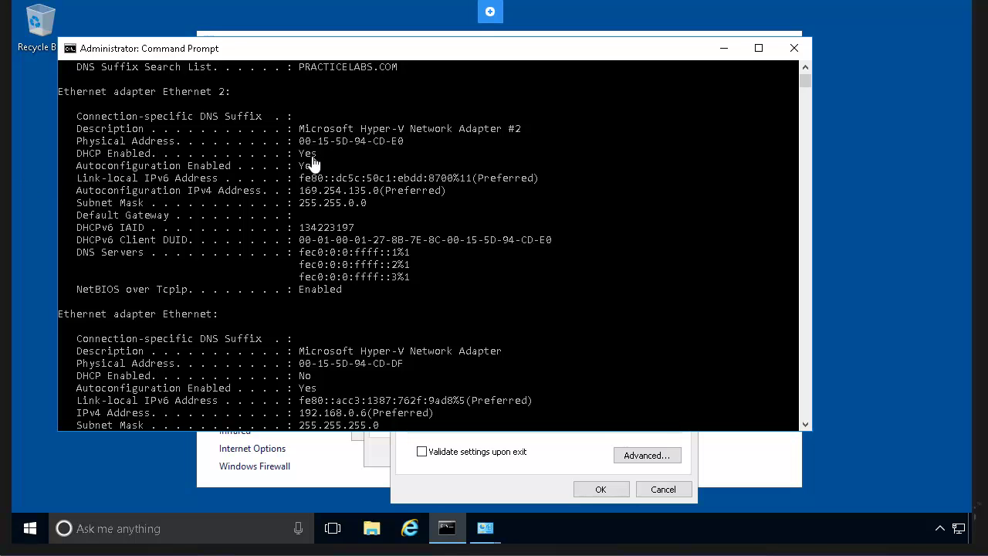
click(723, 49)
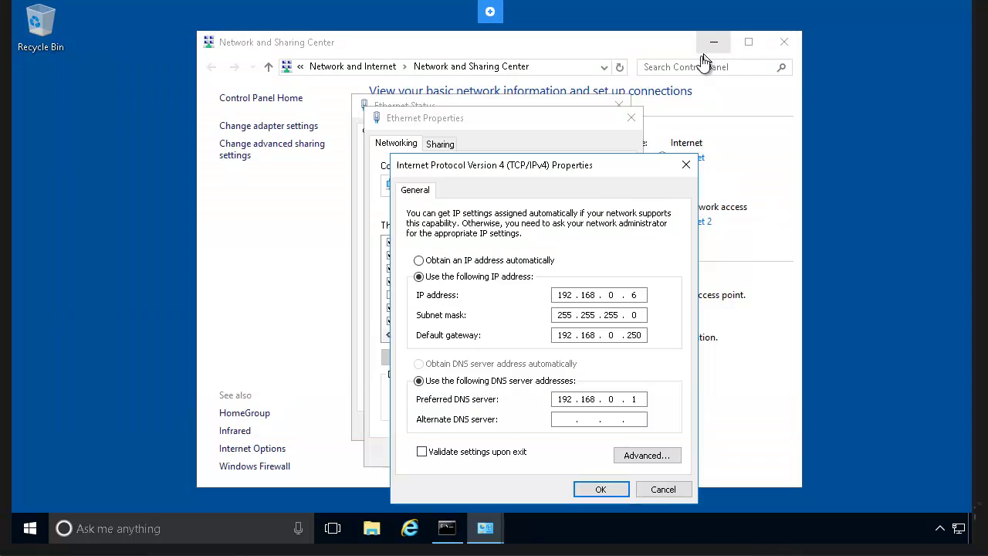
click(660, 489)
click(594, 454)
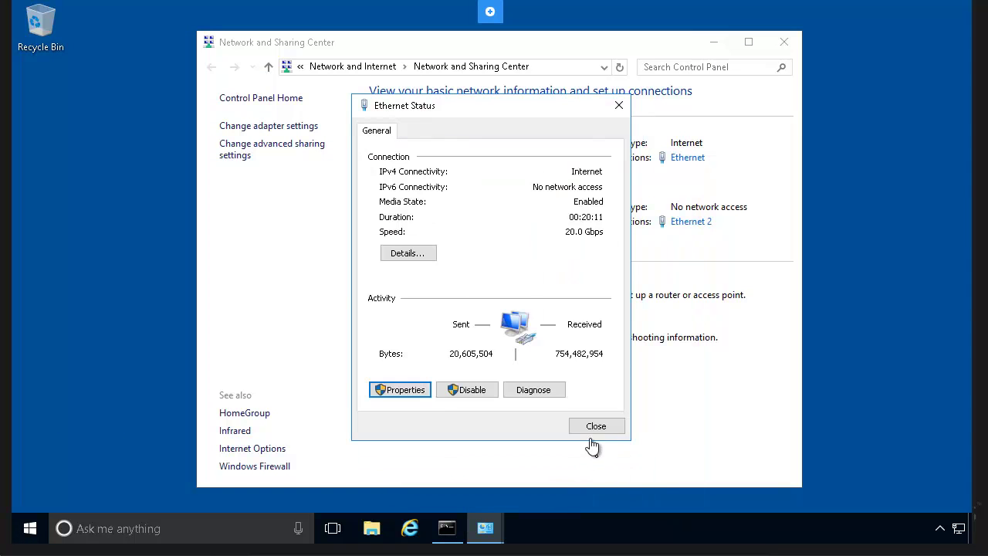
click(596, 426)
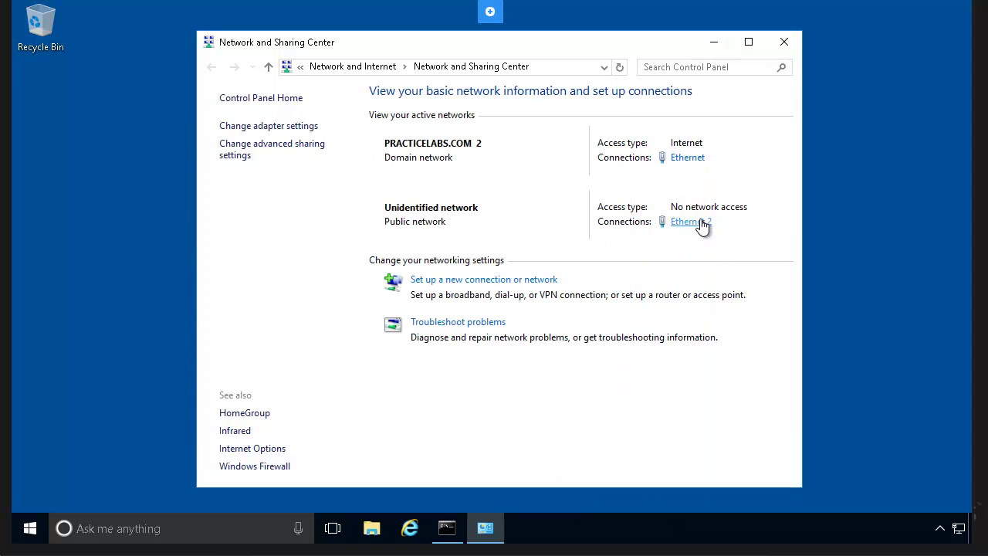
Confirm Ethernet 2's IPv4 obtains addresses automatically, comparing with ipconfig, then close Command Prompt.
click(702, 224)
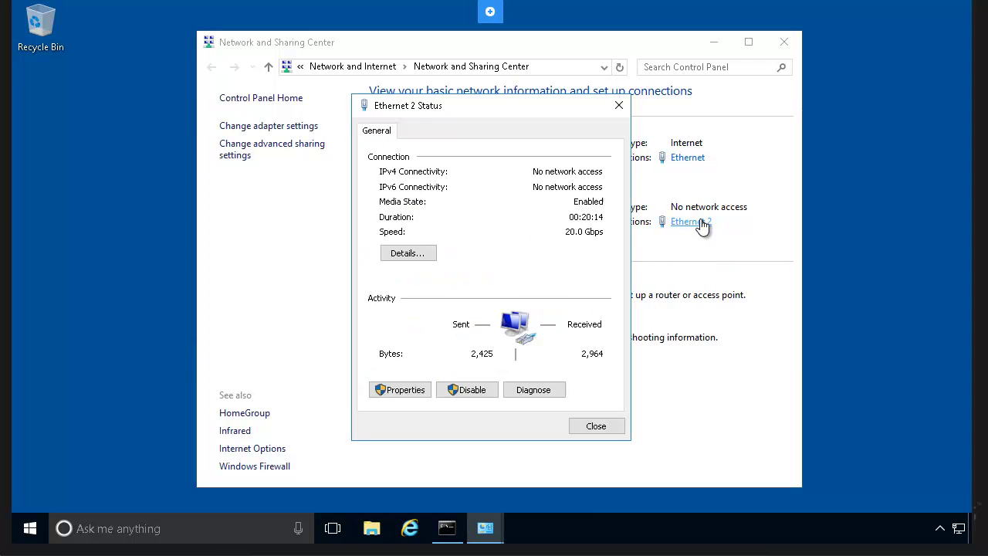
click(409, 390)
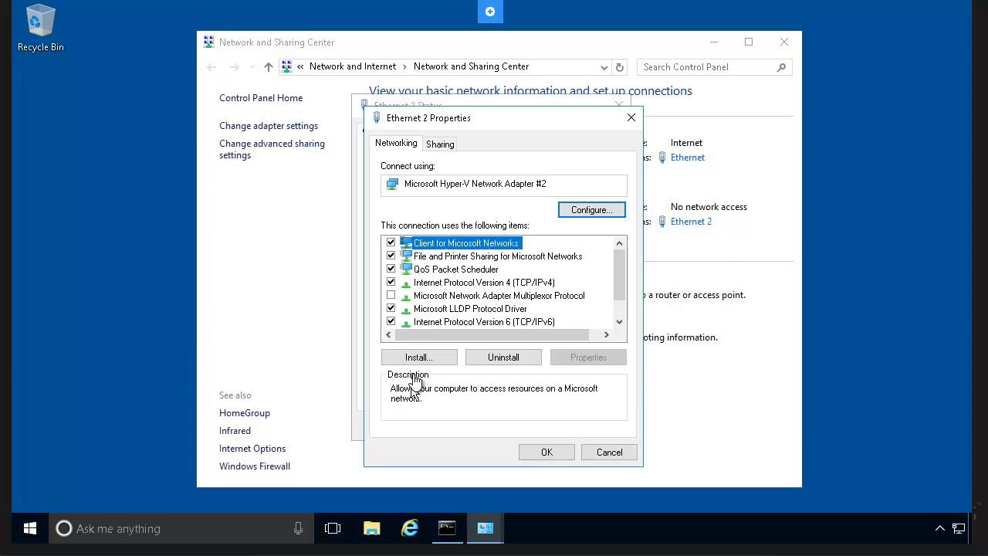
click(494, 282)
click(588, 358)
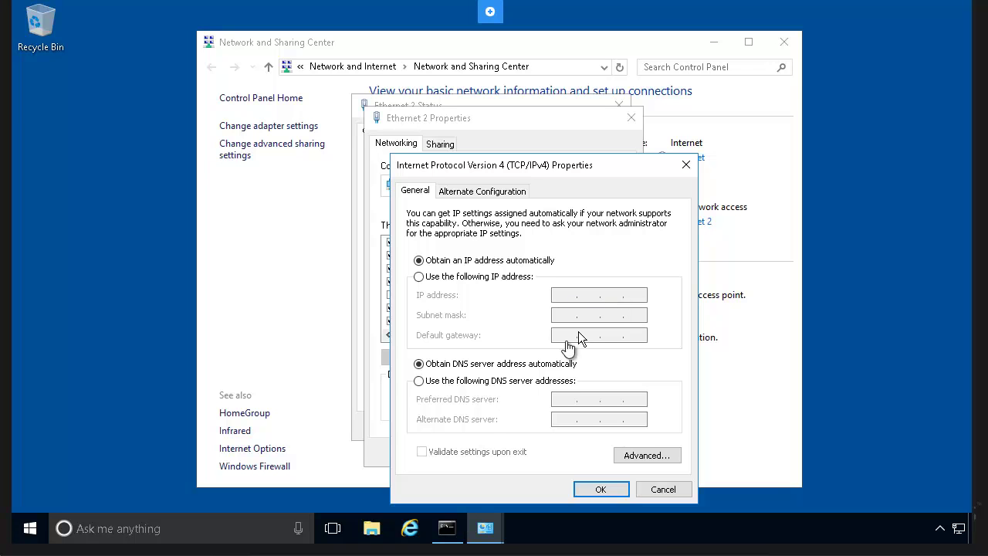
click(455, 540)
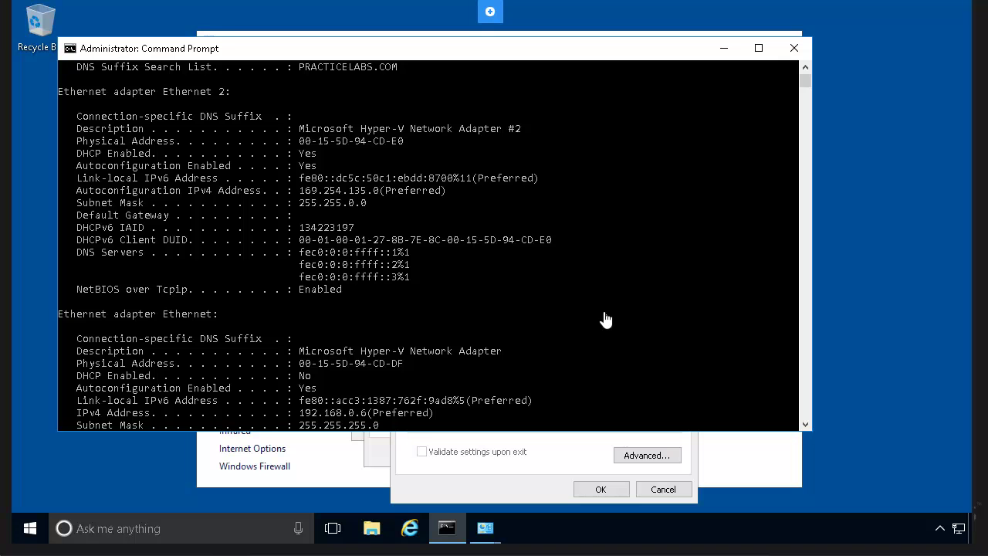
click(792, 51)
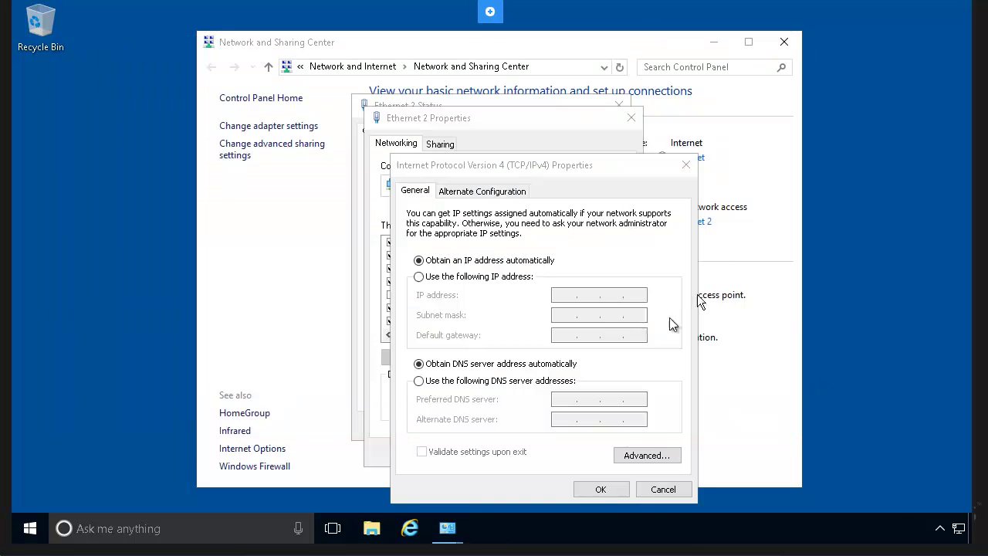
Close the Ethernet 2 dialogs unchanged and bring up the Ethernet connection's status.
click(663, 489)
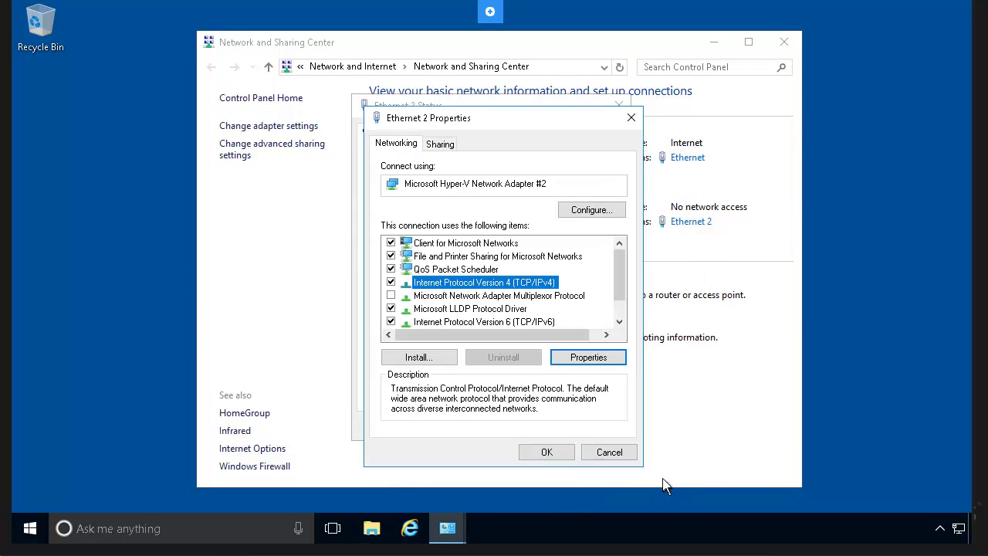
click(624, 454)
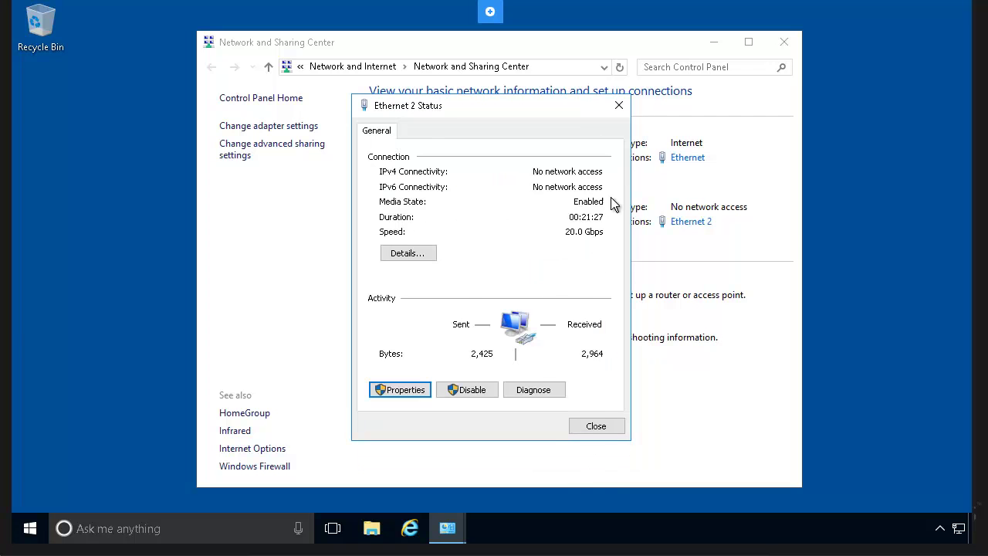
click(590, 425)
click(691, 158)
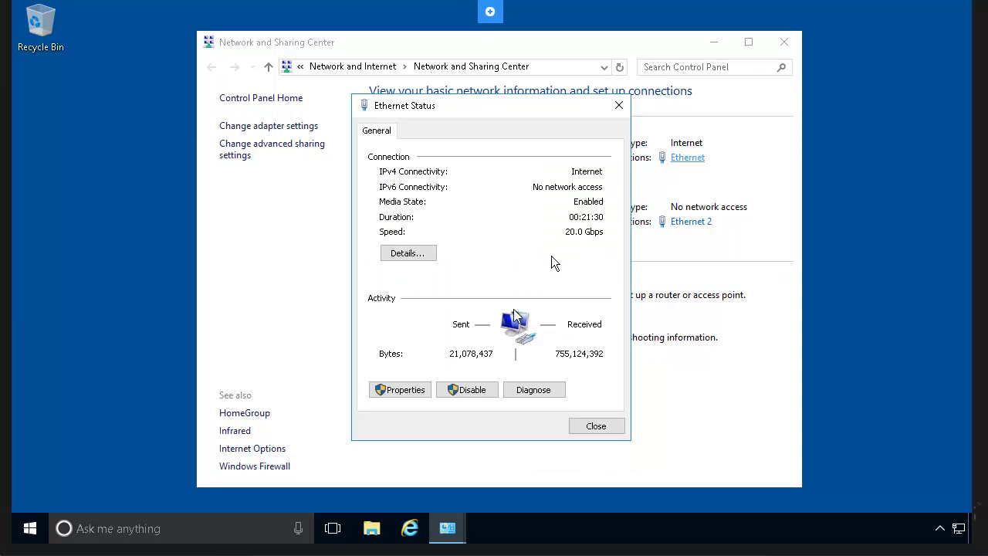
Reopen Ethernet's IPv4 properties and inspect the preferred DNS server 192.168.0.1, leaving it unchanged.
click(402, 390)
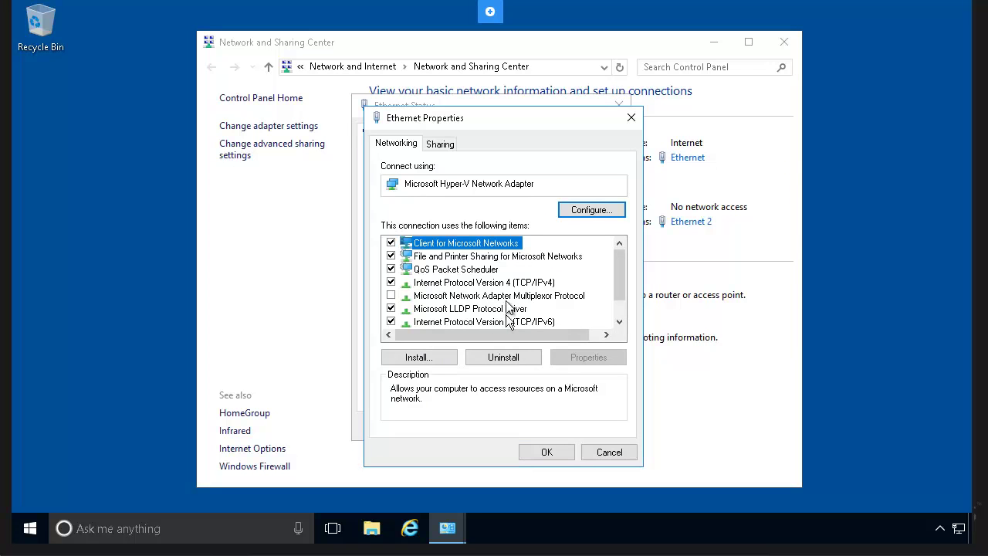
click(509, 283)
click(575, 357)
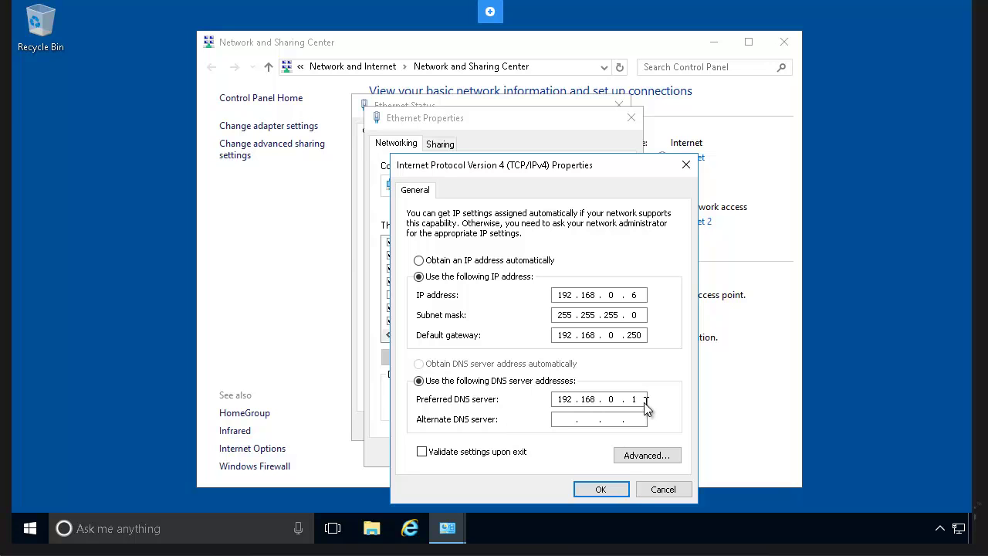
drag(641, 401, 557, 401)
click(638, 400)
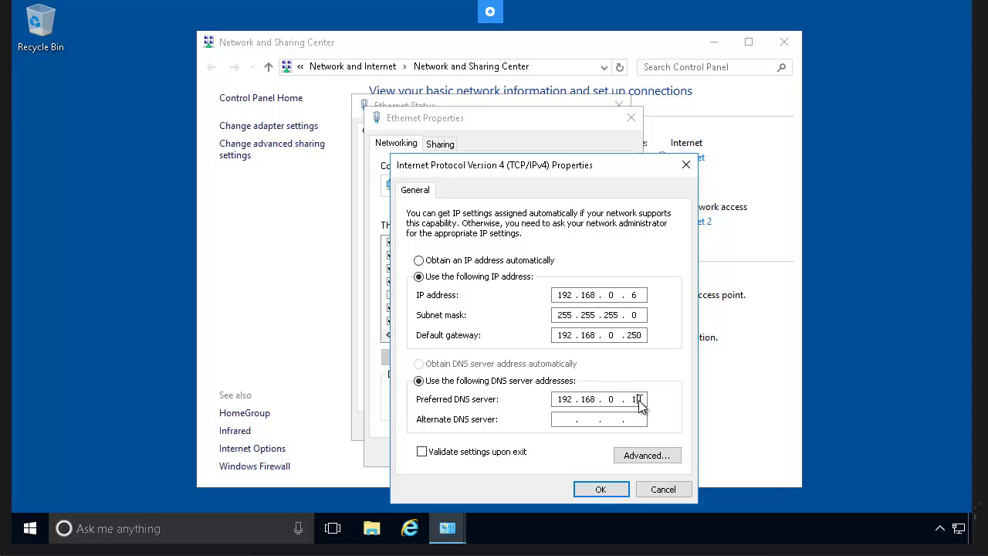